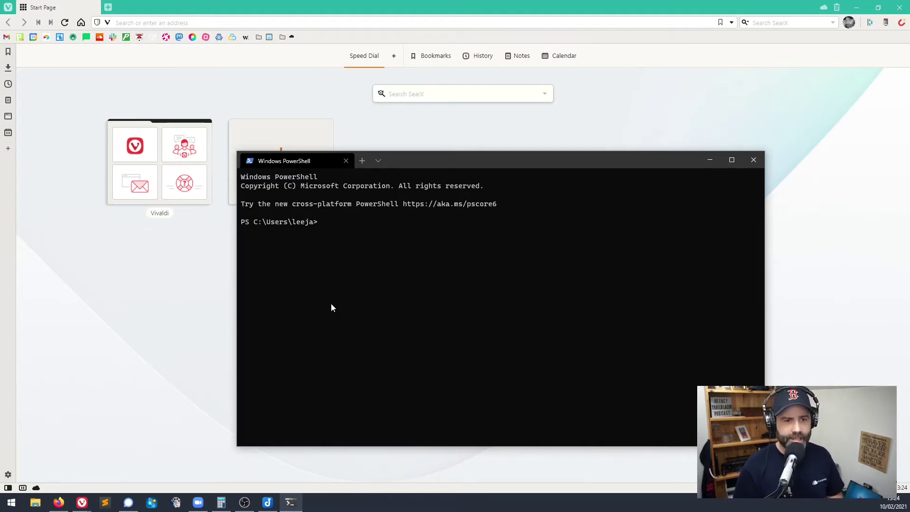
Connect to the Ubuntu 20.04 server as root over SSH using the pasted ssh command.
key(ctrl+v)
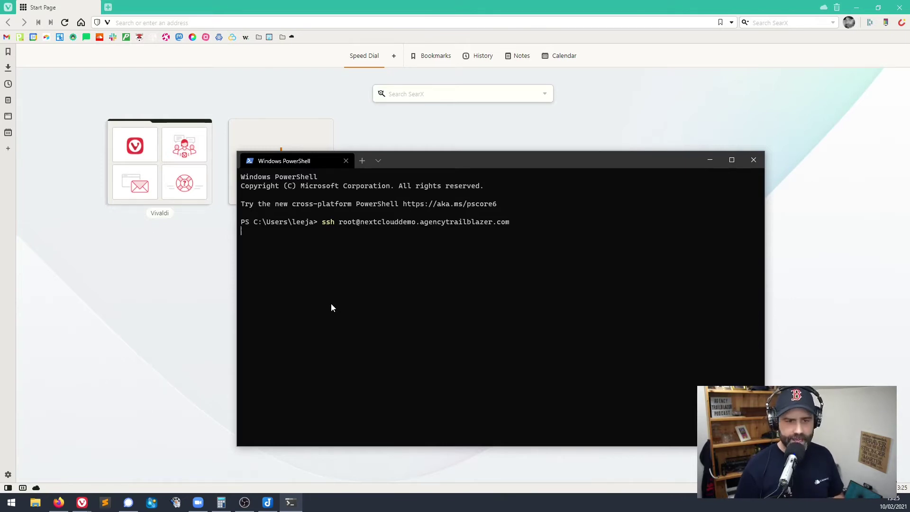
key(Return)
key(Return)
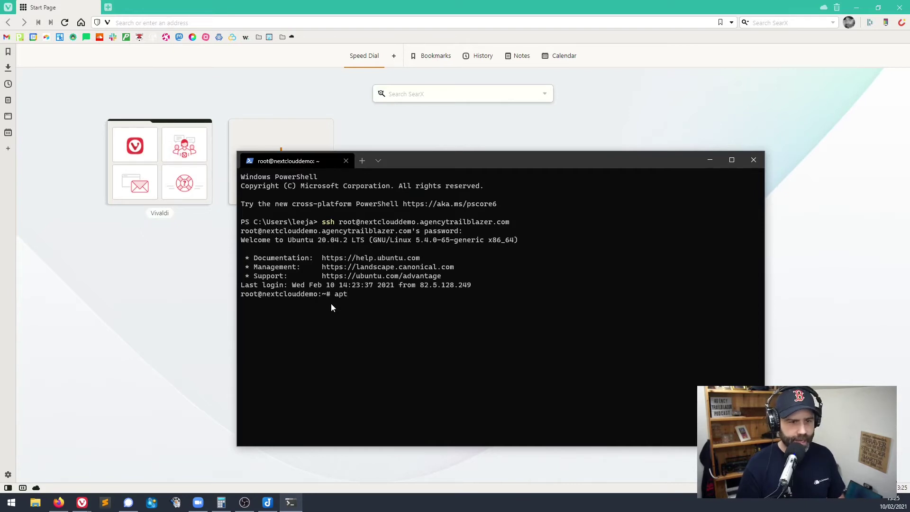
Run apt-get update, then apt-get upgrade, confirming with y to upgrade the 4 outdated packages.
text(get update)
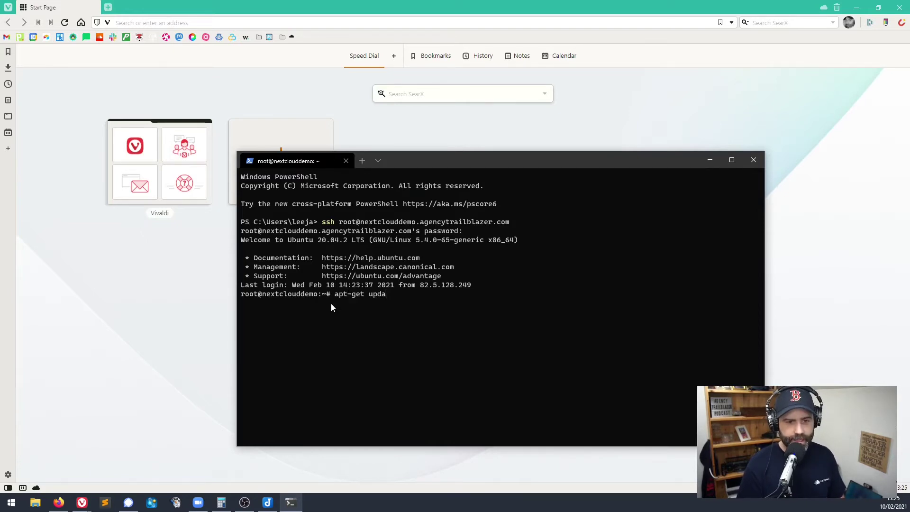
key(Return)
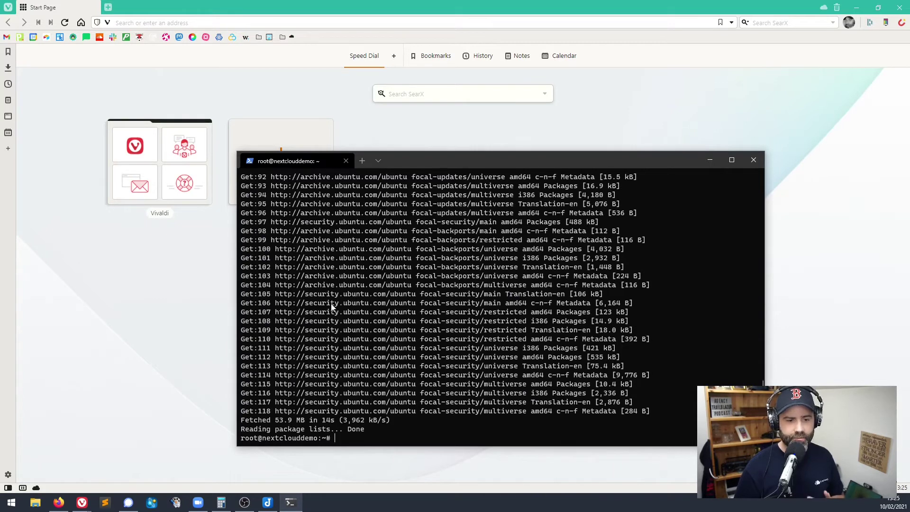
key(Up)
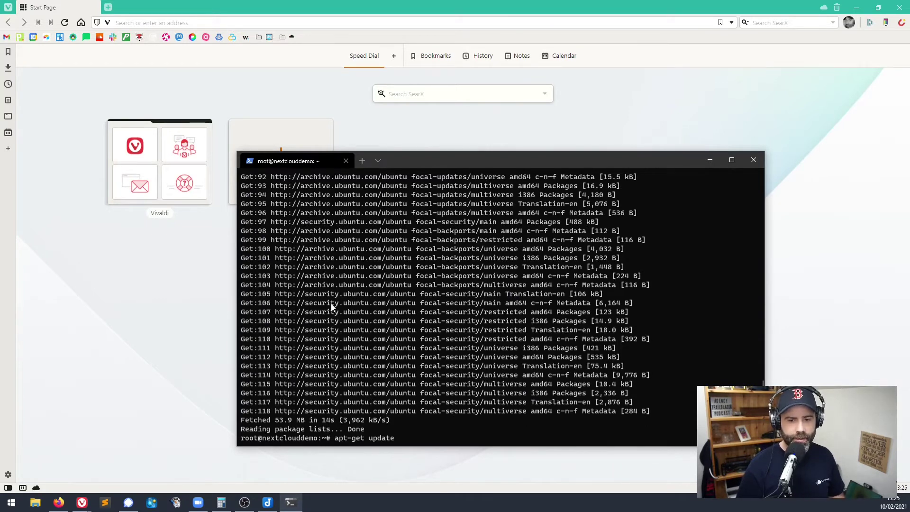
key(BackSpace)
key(BackSpace)
key(BackSpace)
key(BackSpace)
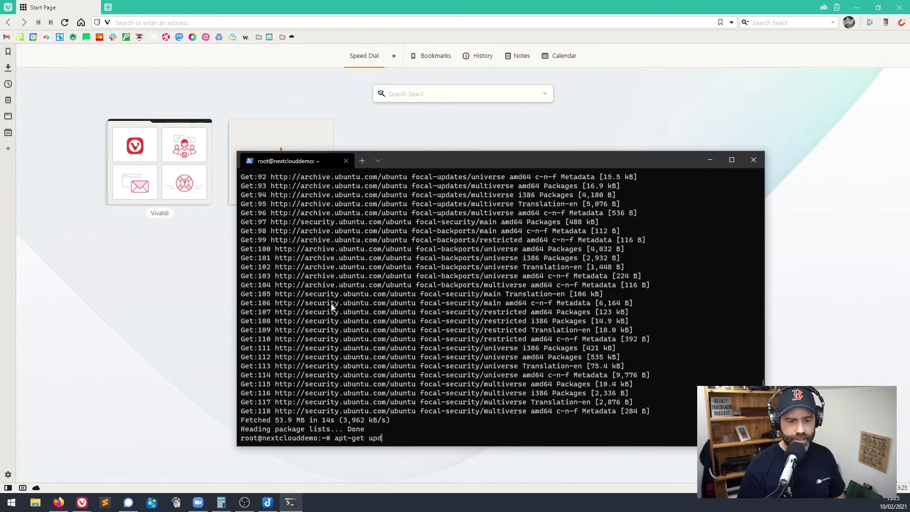
text(grade)
key(Return)
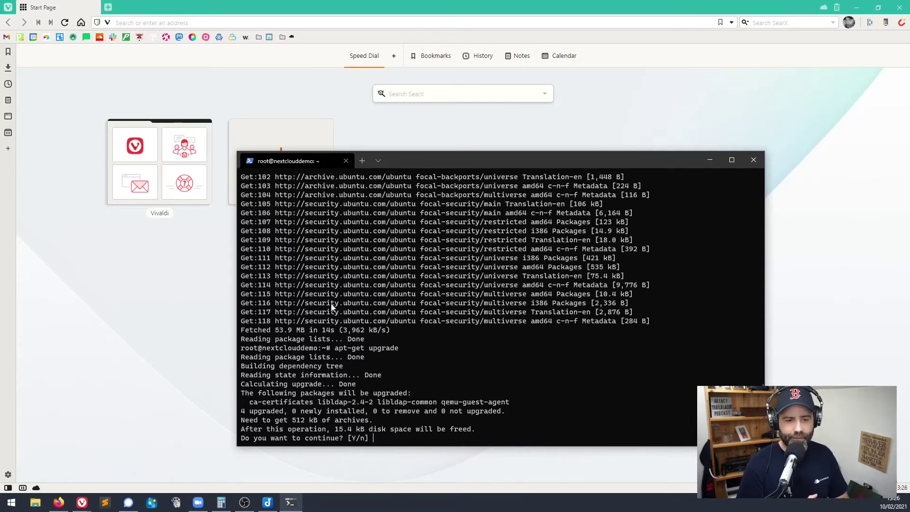
text(y)
key(Return)
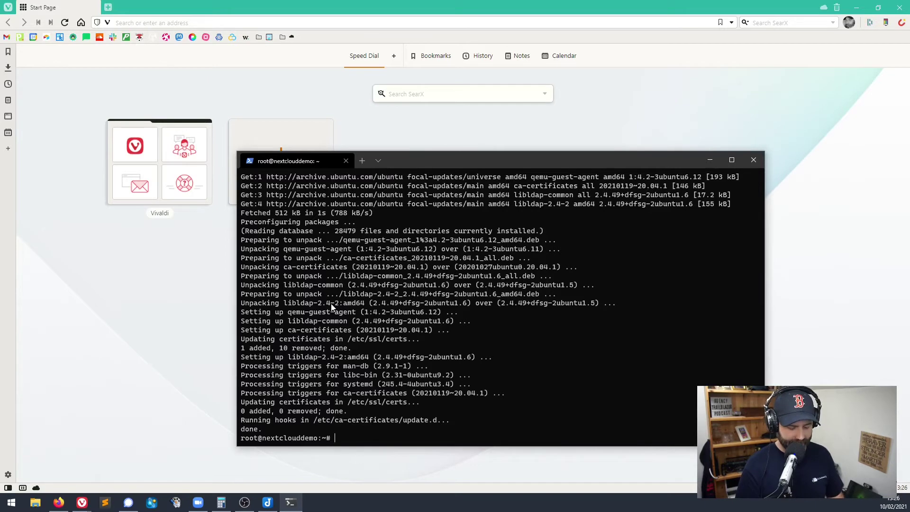
Create a new user account with a password and blank default details, then add it to the sudo group.
text(adduser lee)
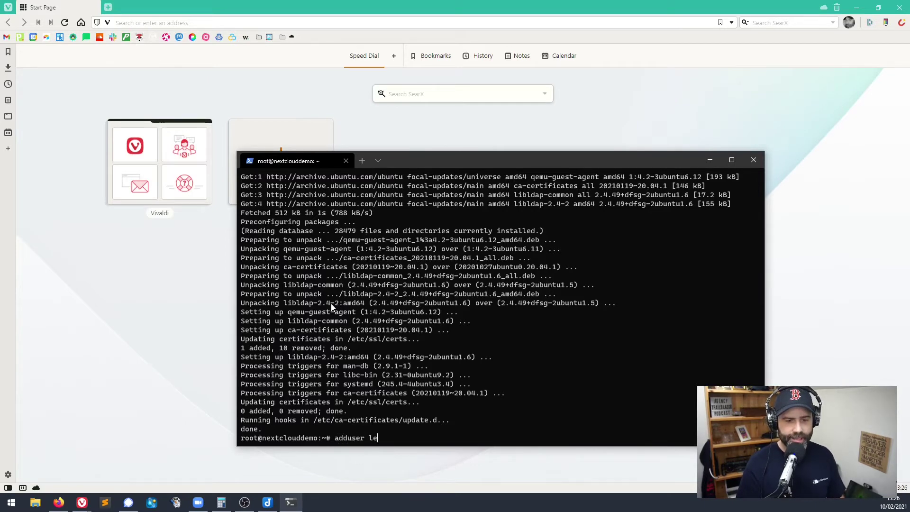
key(Return)
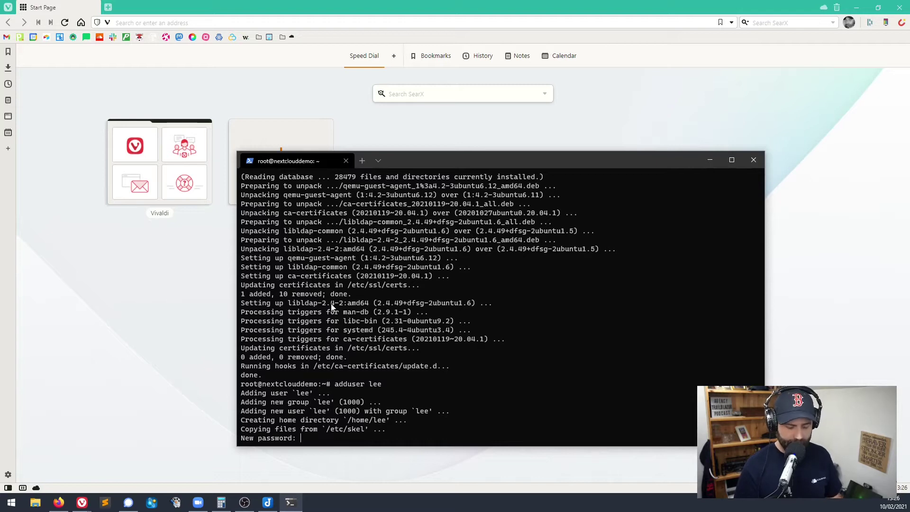
key(Return)
key(ctrl+v)
key(Return)
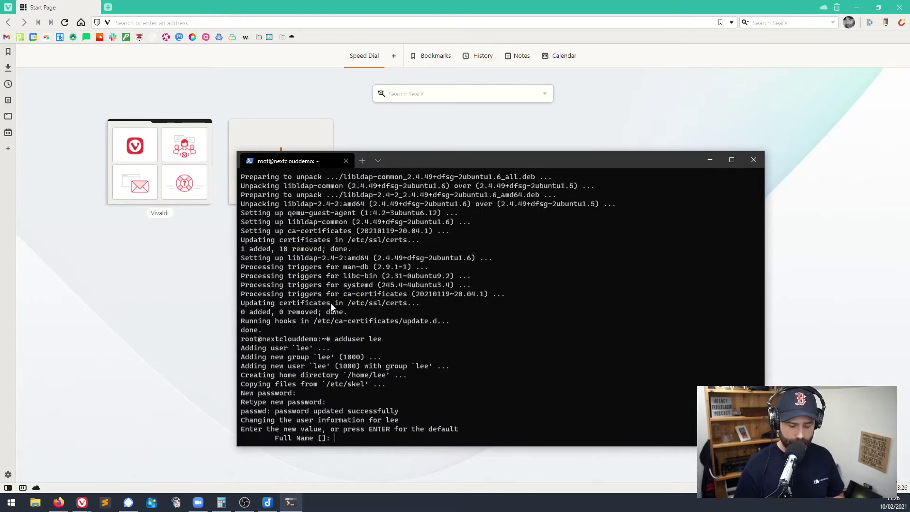
key(Return)
key(Return)
key(Return)
key(Return)
key(Return)
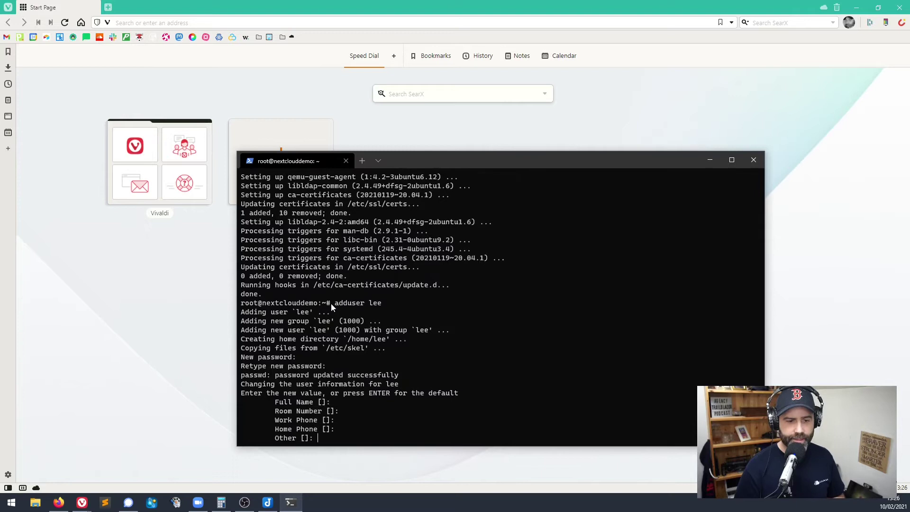
text(y)
key(Return)
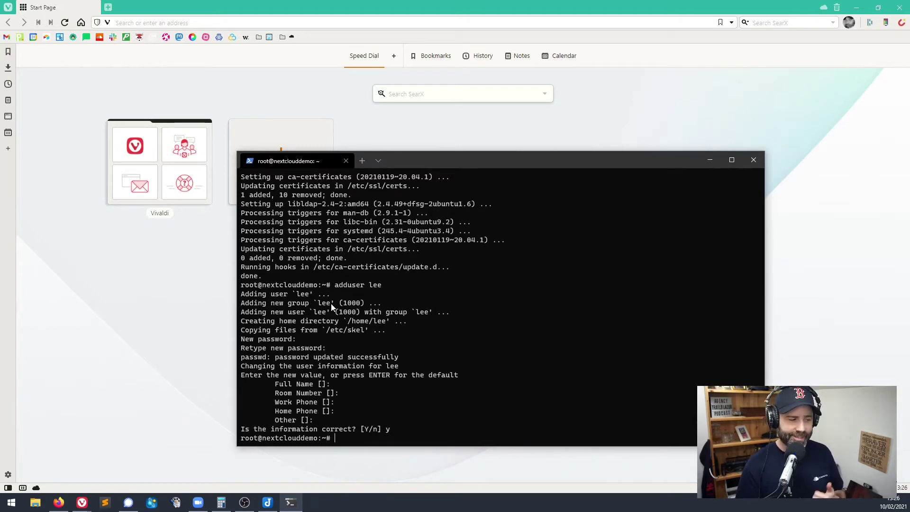
text(usermod)
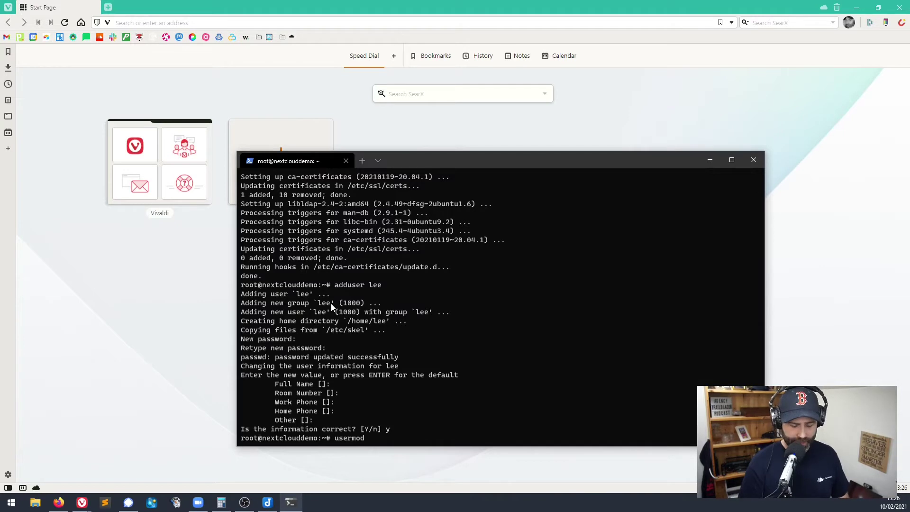
text( -aG)
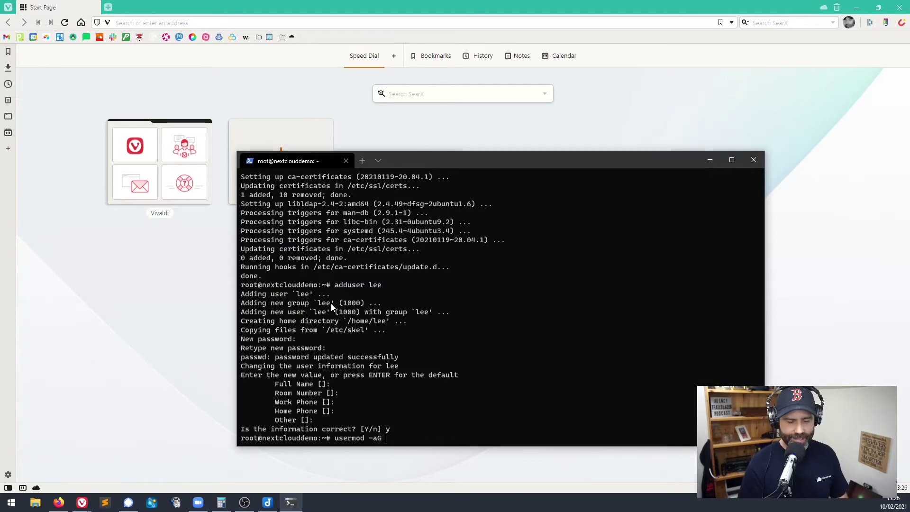
text( su)
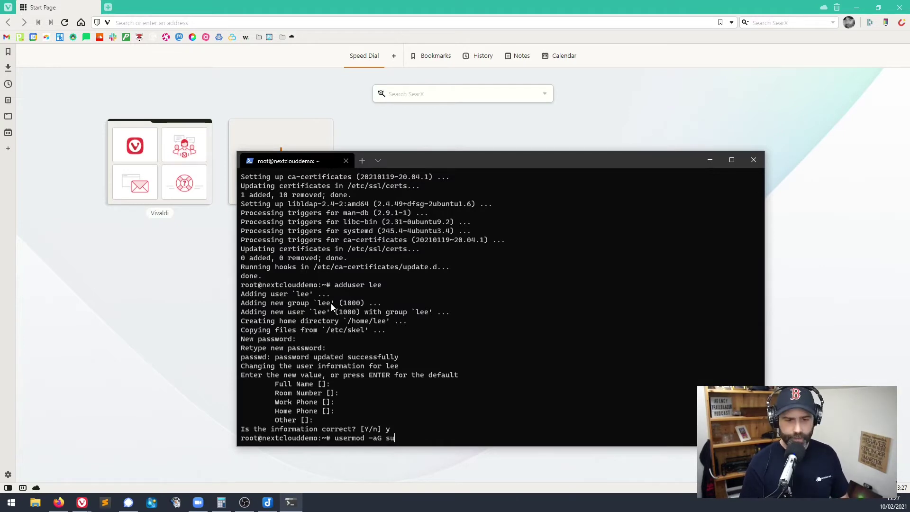
text(do lee)
key(Return)
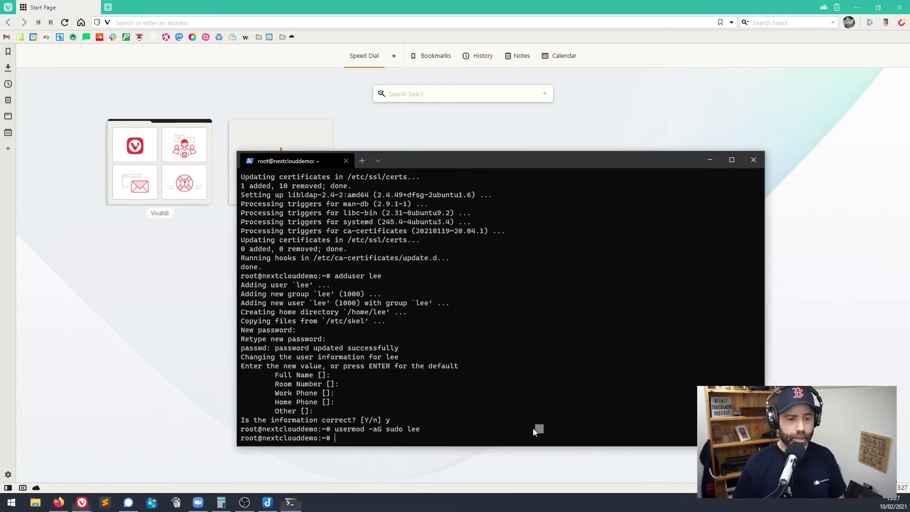
Allow OpenSSH in ufw, then enable the firewall, confirming with y past the SSH warning.
text(ufw allow OpenSSH)
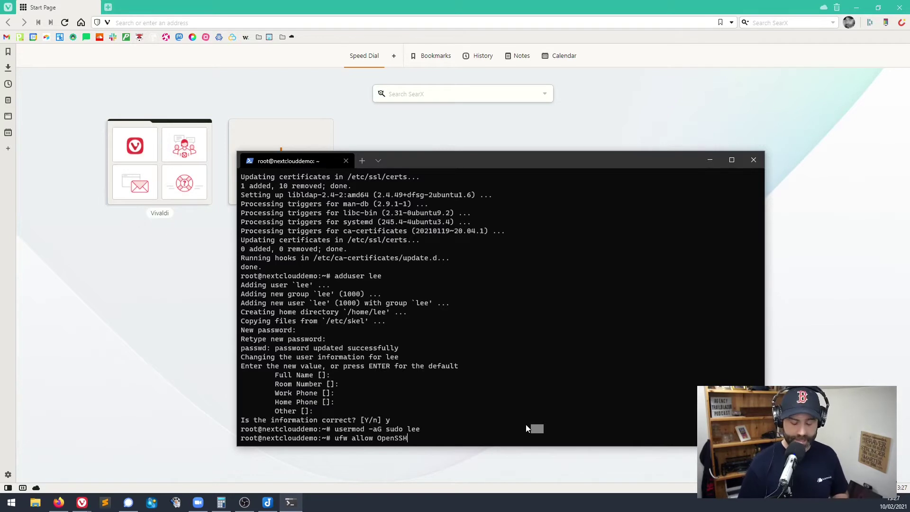
key(Return)
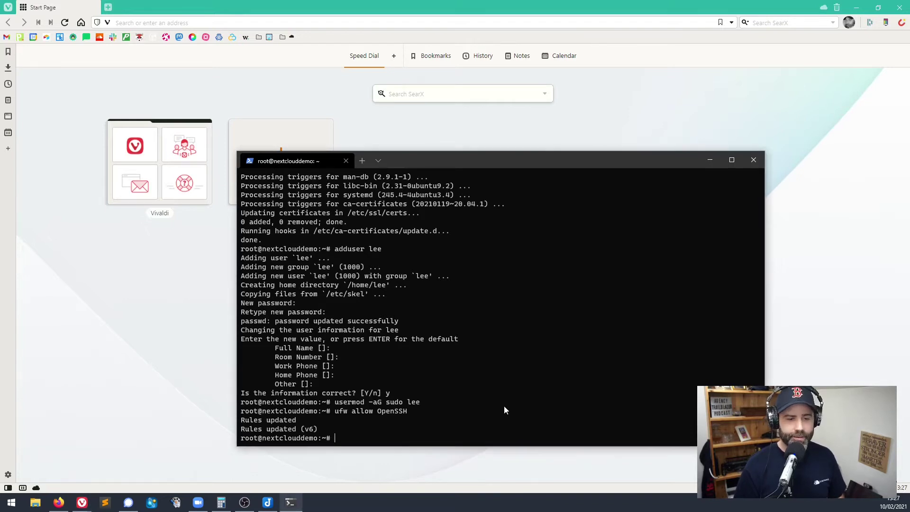
text(ufw enable)
key(Return)
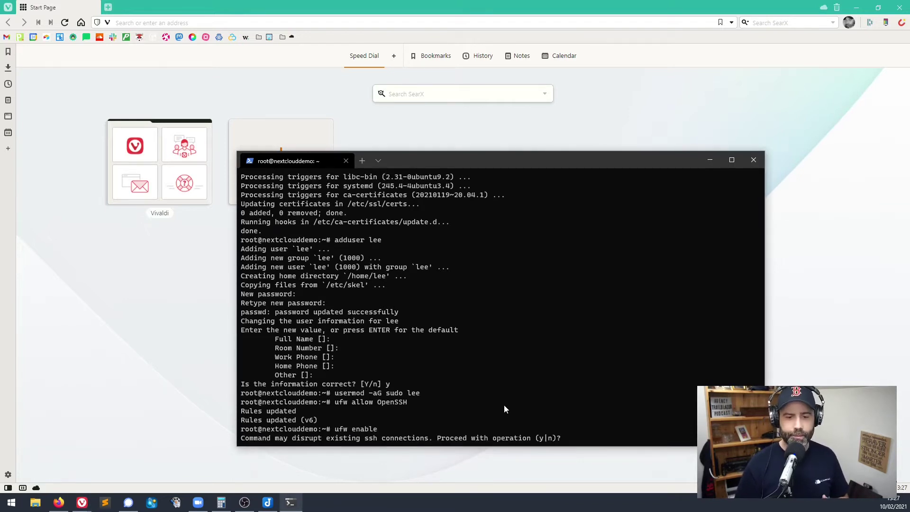
text(y)
key(Return)
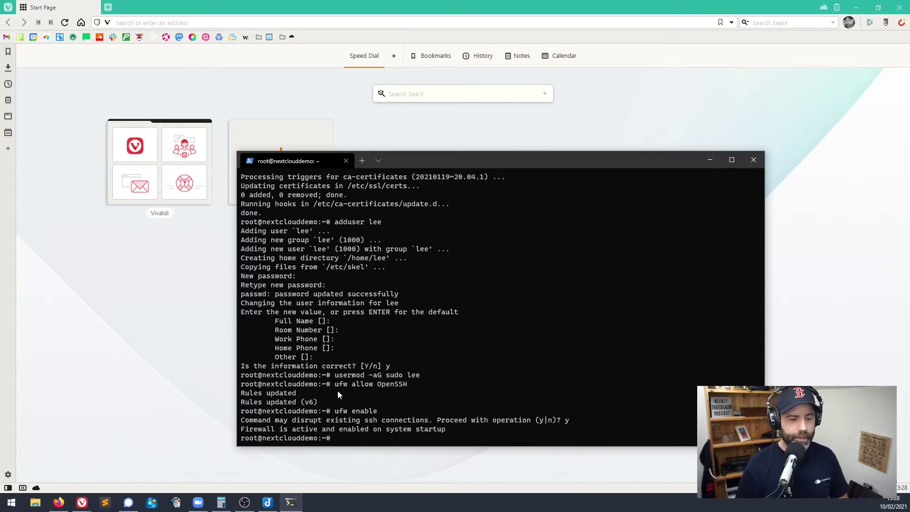
Exit the root session and reconnect over SSH as the new sudo user with its password.
text(exit)
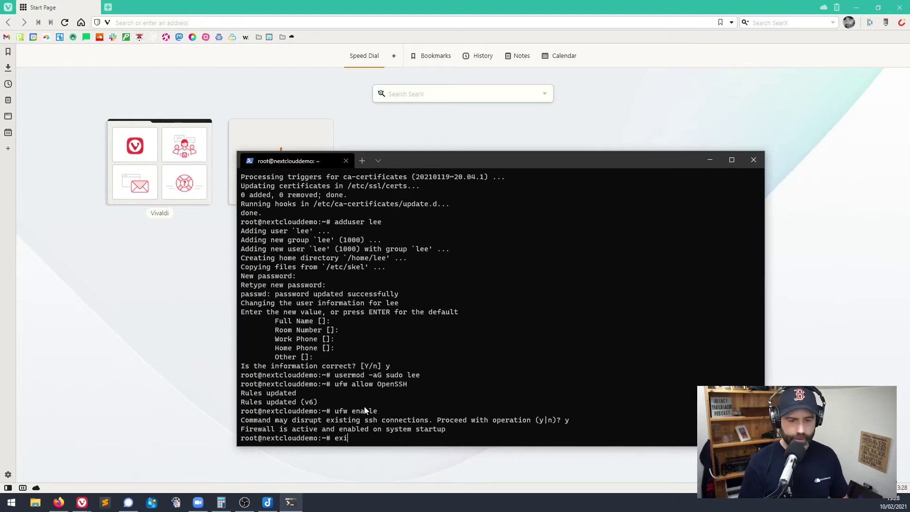
key(Return)
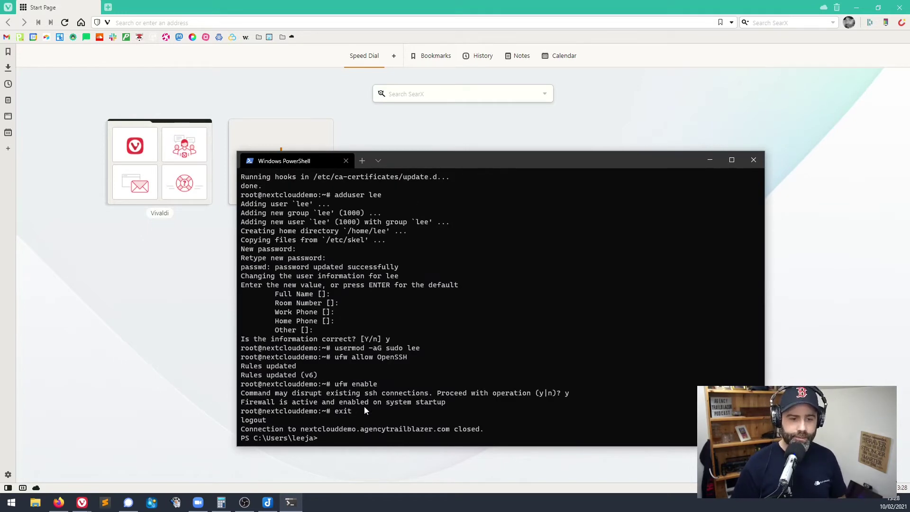
key(Up)
key(Left)
key(Left)
key(Left)
key(Left)
key(Left)
key(Left)
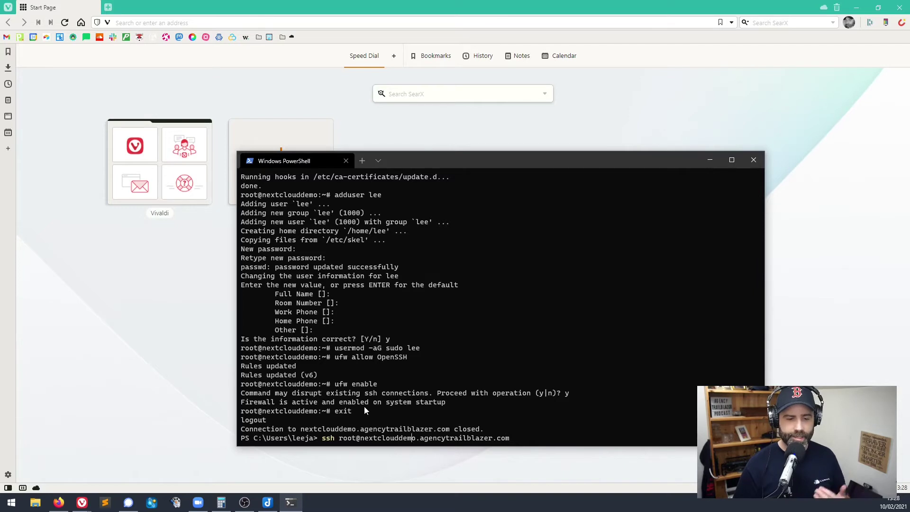
key(Left)
key(Left)
key(Left)
key(Left)
key(Left)
key(Left)
key(Left)
key(Left)
key(Left)
key(Left)
key(BackSpace)
key(BackSpace)
key(BackSpace)
key(BackSpace)
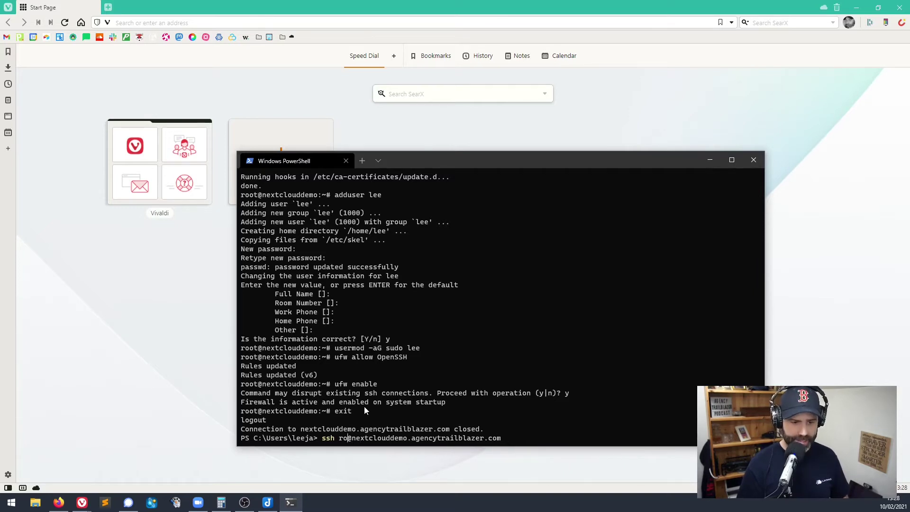
text(lee)
key(Return)
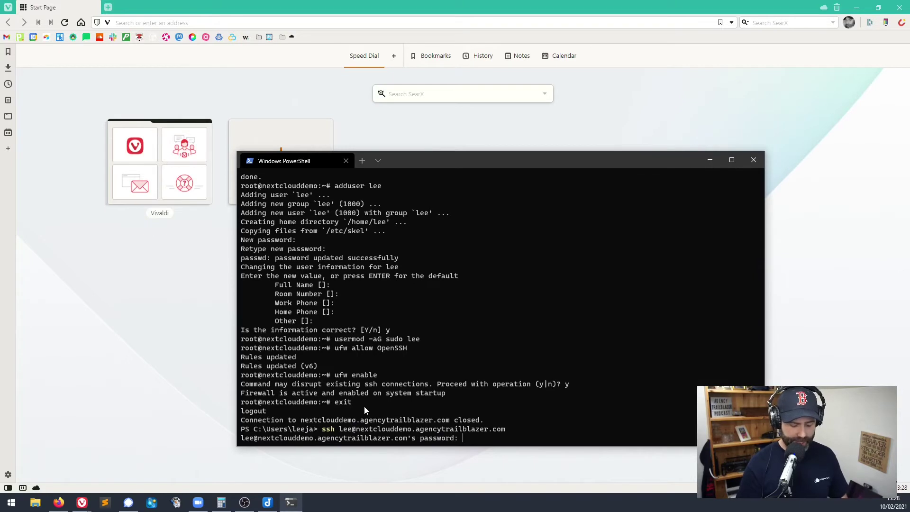
key(Return)
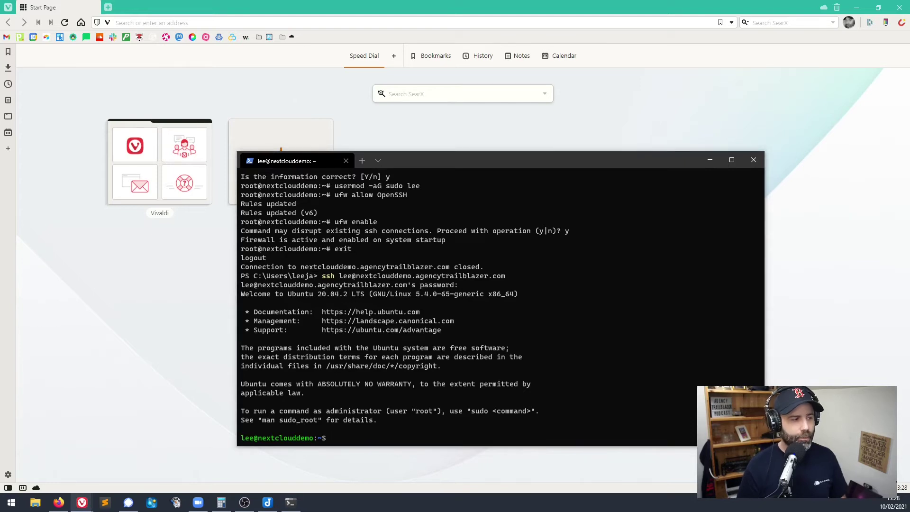
Install snapd and squashfs-tools with sudo apt-get install snapd, entering the password and confirming y.
text(sudo apt-get install snapd)
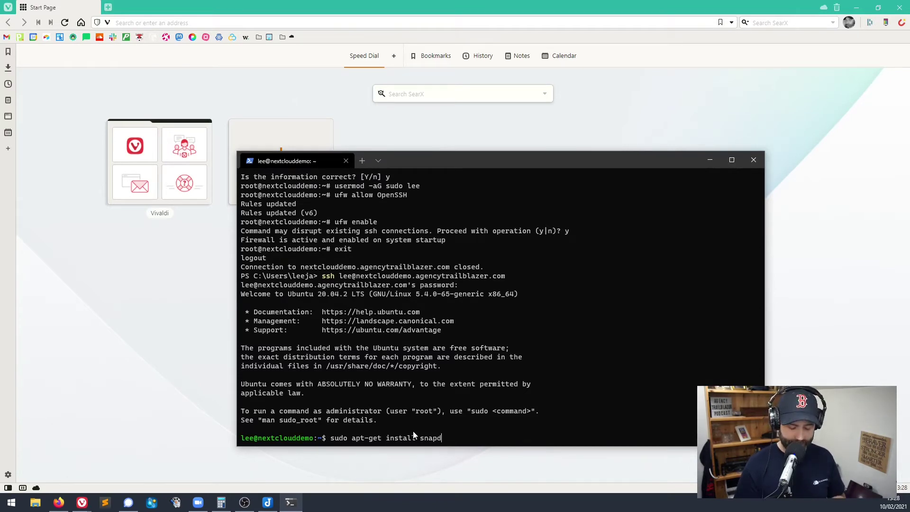
key(Return)
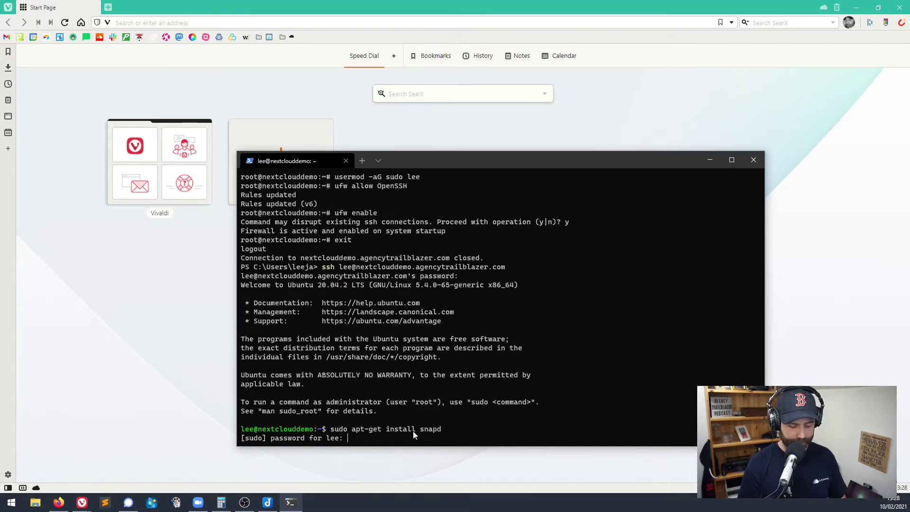
key(Return)
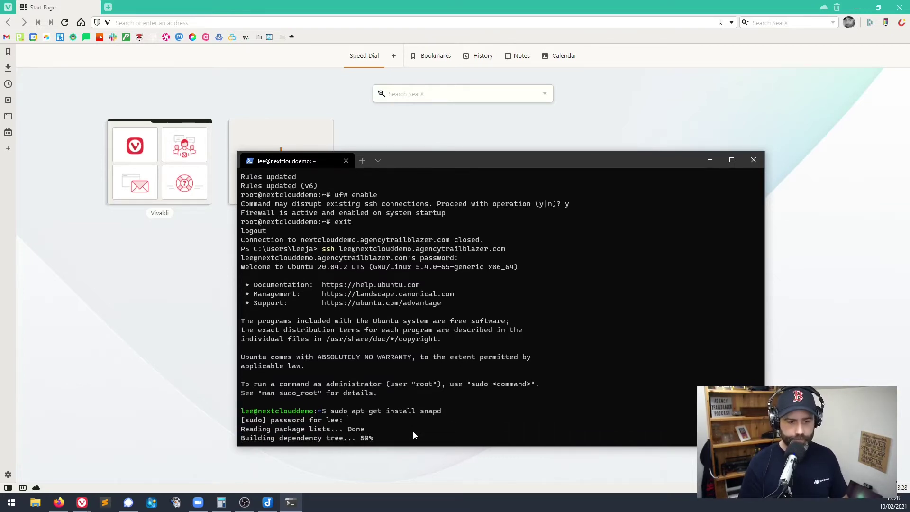
text(y)
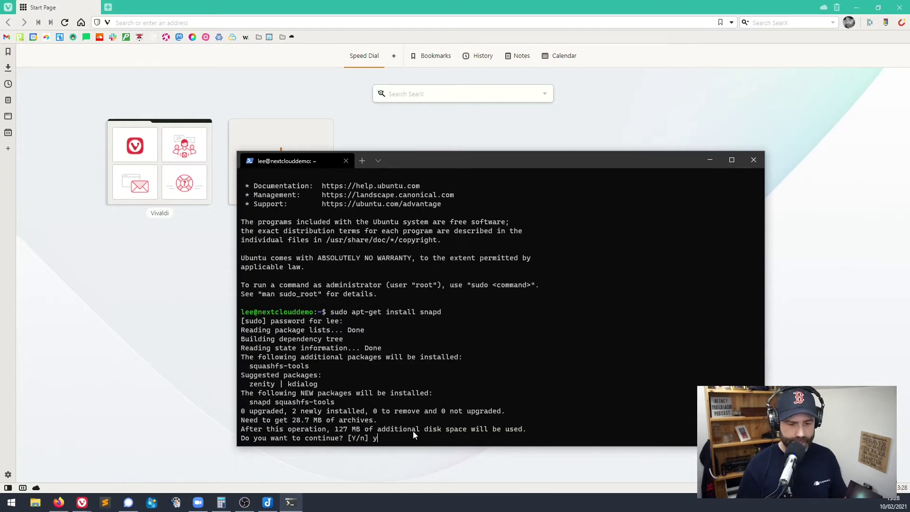
key(Return)
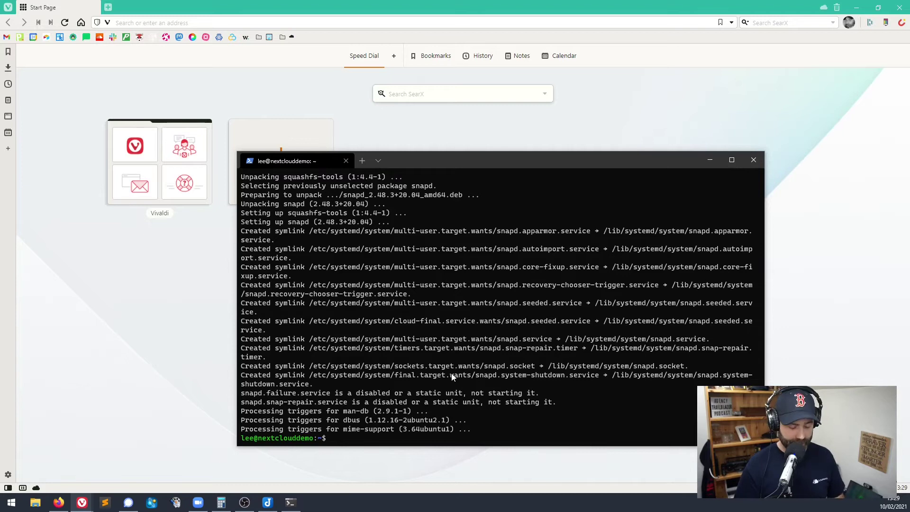
Run sudo snap install nextcloud from a fresh prompt to install Nextcloud 20.0.7snap1.
click(424, 407)
key(ctrl+c)
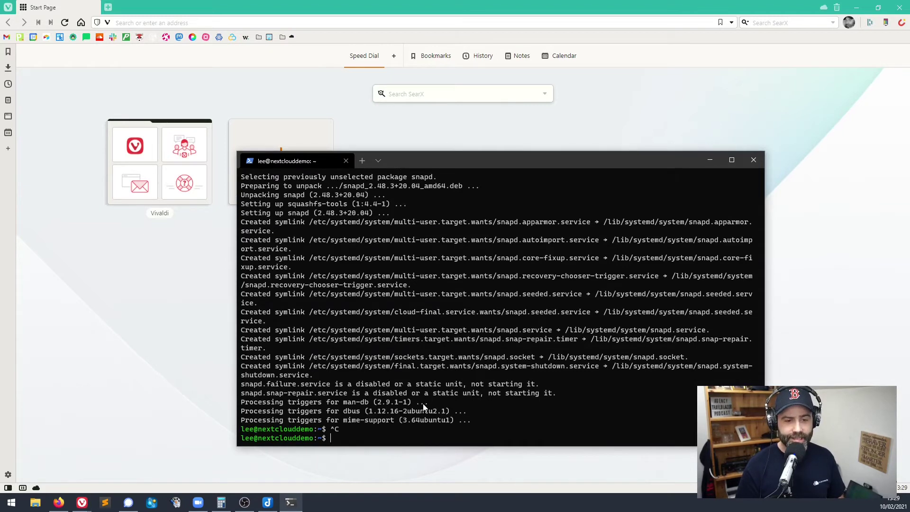
text(sudo snap install nextcloud)
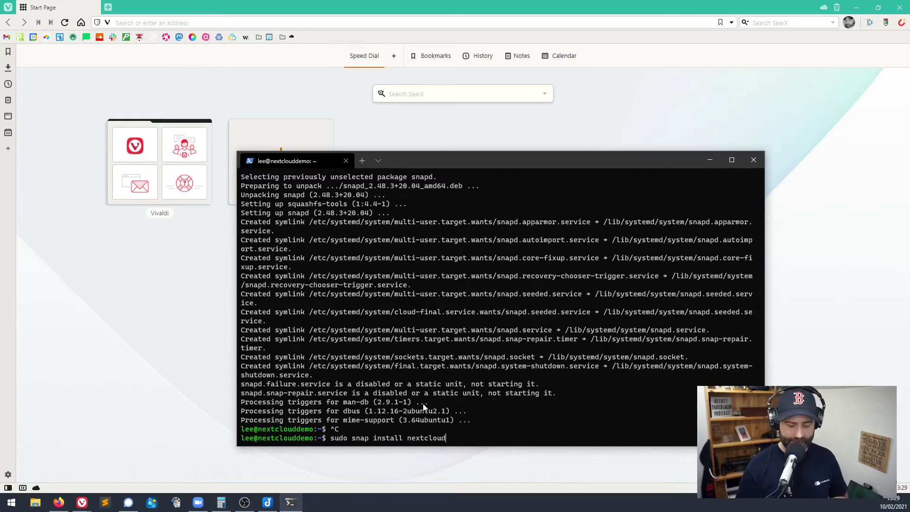
key(Return)
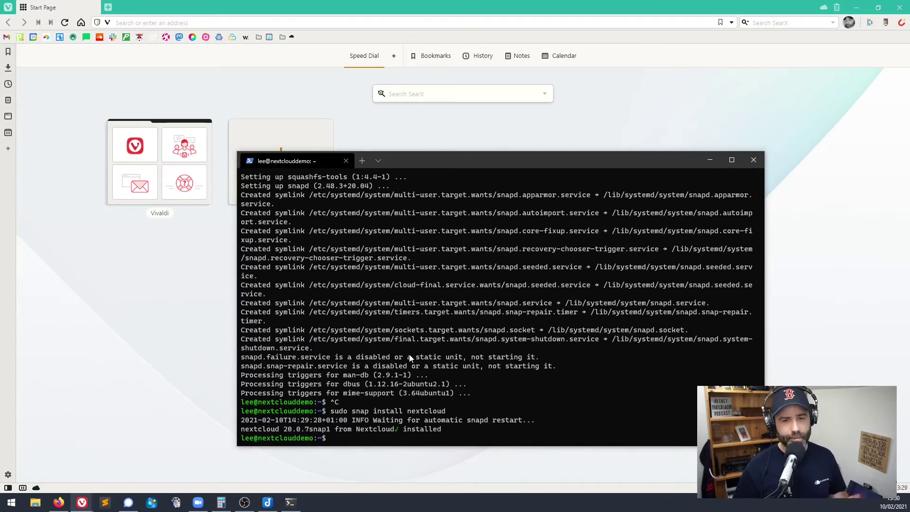
click(388, 436)
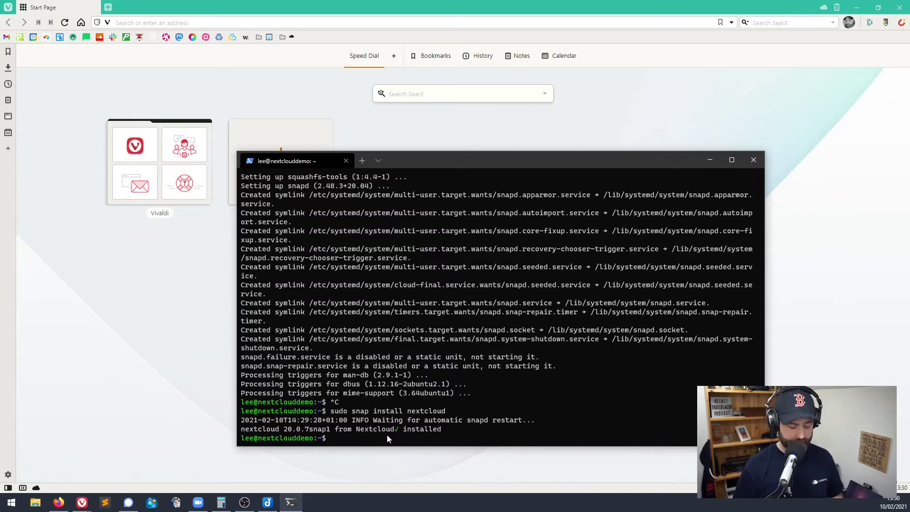
Run sudo nextcloud.manual-install with the admin username and password until it reports success.
key(ctrl+v)
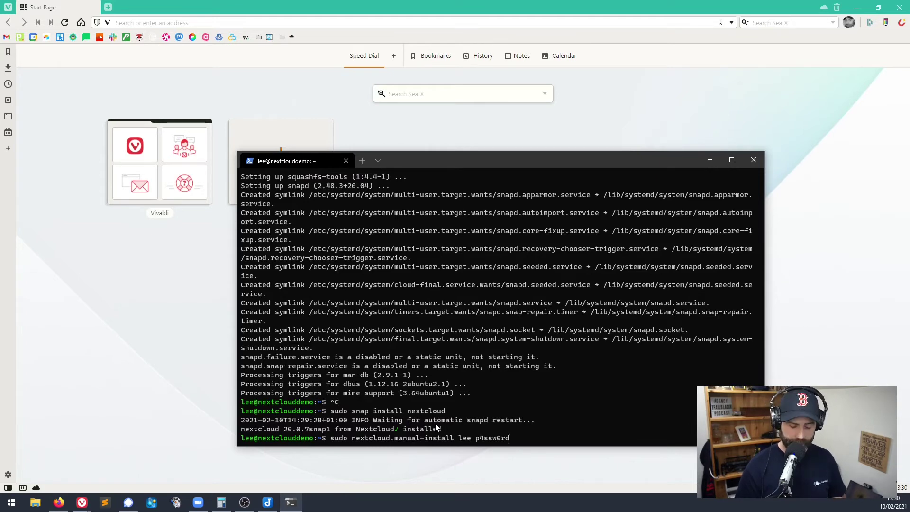
key(Return)
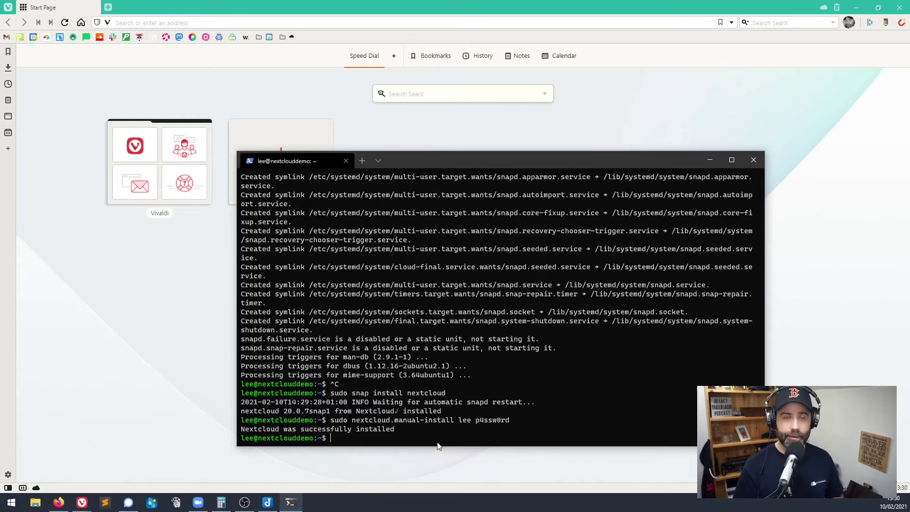
Set nextclouddemo.agencytrailblazer.com as trusted domain 1, then list trusted_domains to verify it alongside localhost.
key(ctrl+v)
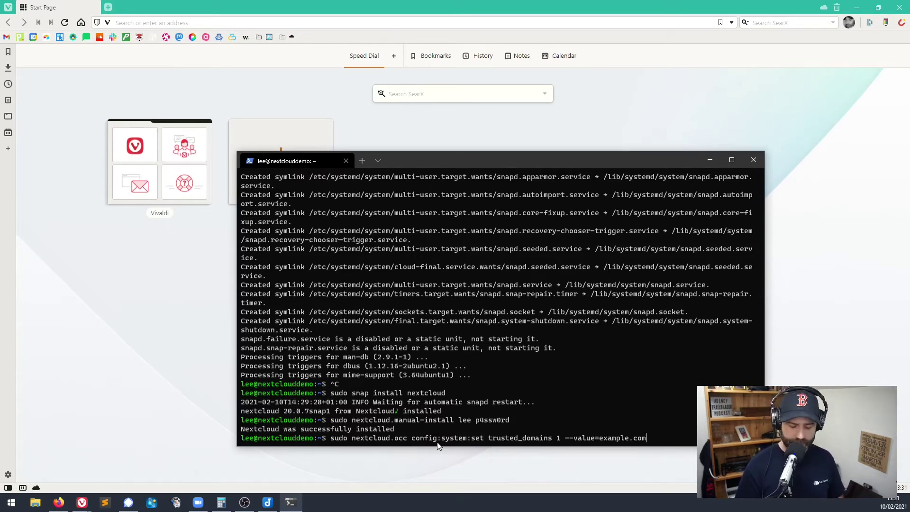
key(BackSpace)
key(BackSpace)
key(BackSpace)
key(BackSpace)
key(BackSpace)
key(BackSpace)
key(BackSpace)
key(BackSpace)
key(BackSpace)
key(BackSpace)
key(BackSpace)
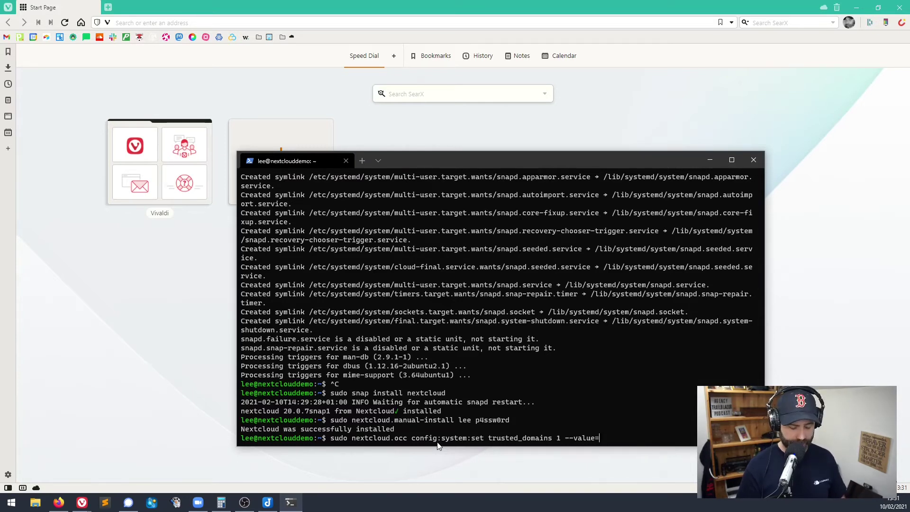
key(ctrl+v)
key(Return)
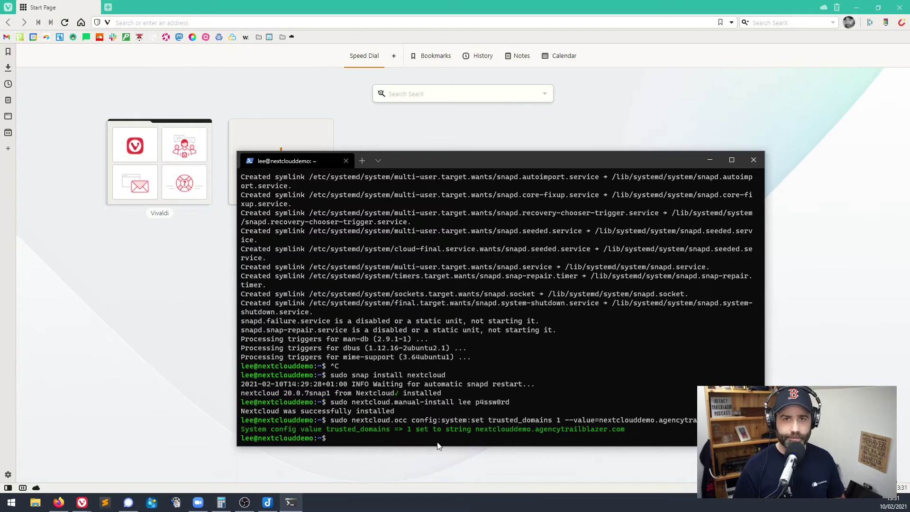
key(ctrl+v)
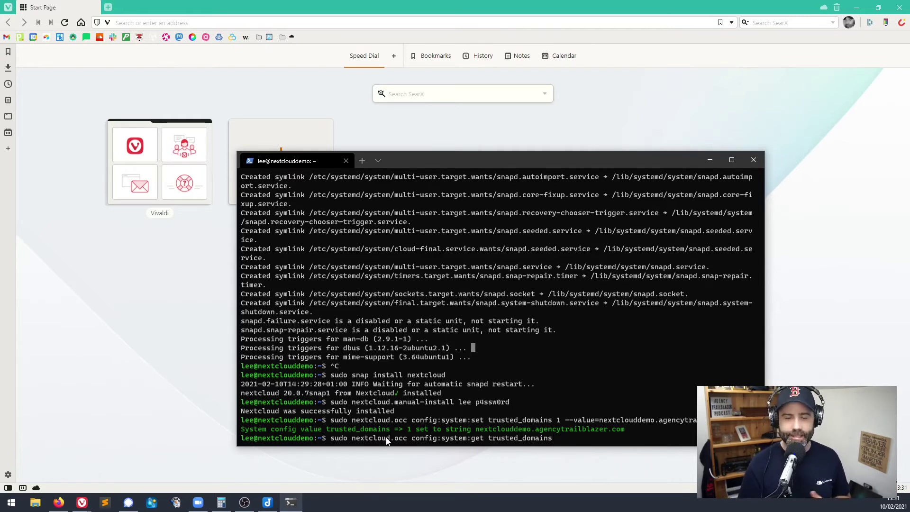
key(Return)
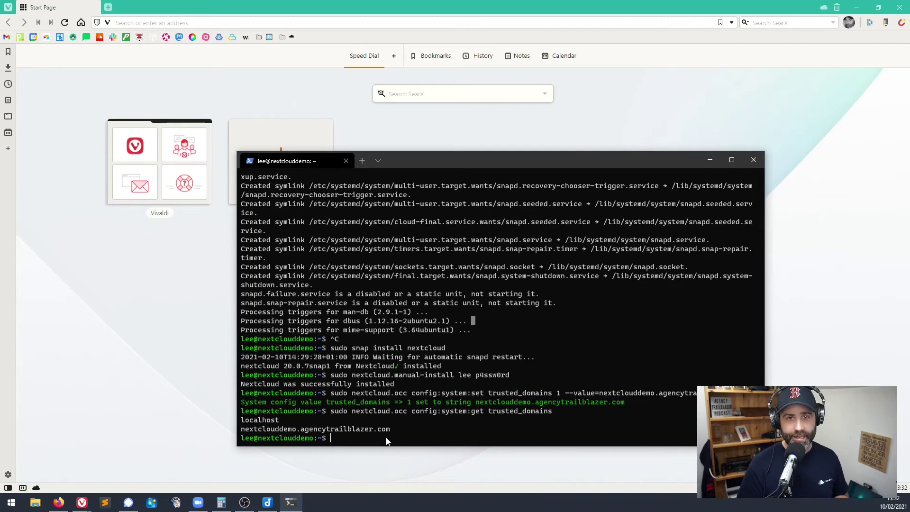
Open TCP ports 80 and 443 in the firewall with sudo ufw allow 80,443/tcp.
key(ctrl+v)
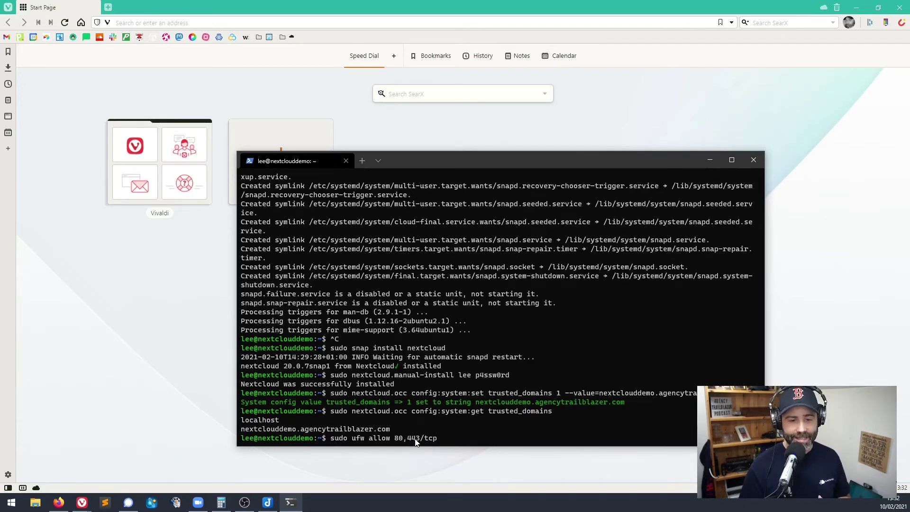
key(Return)
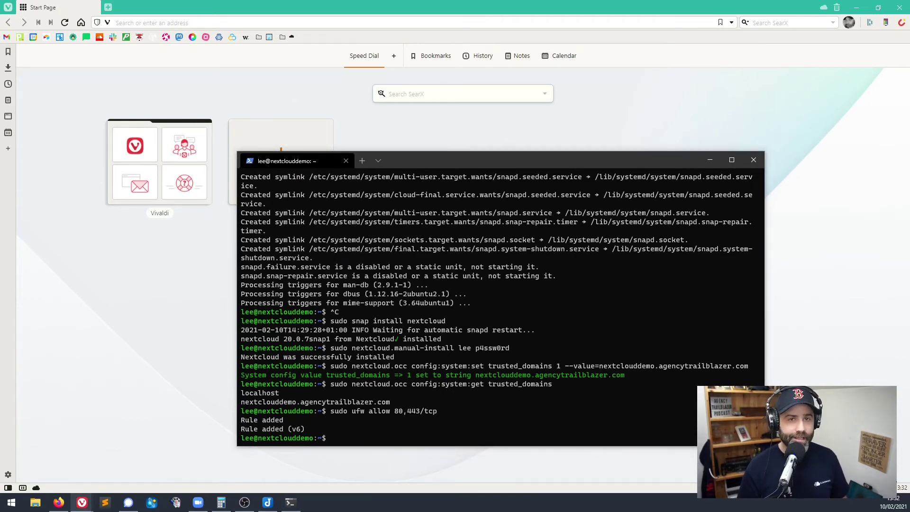
click(466, 400)
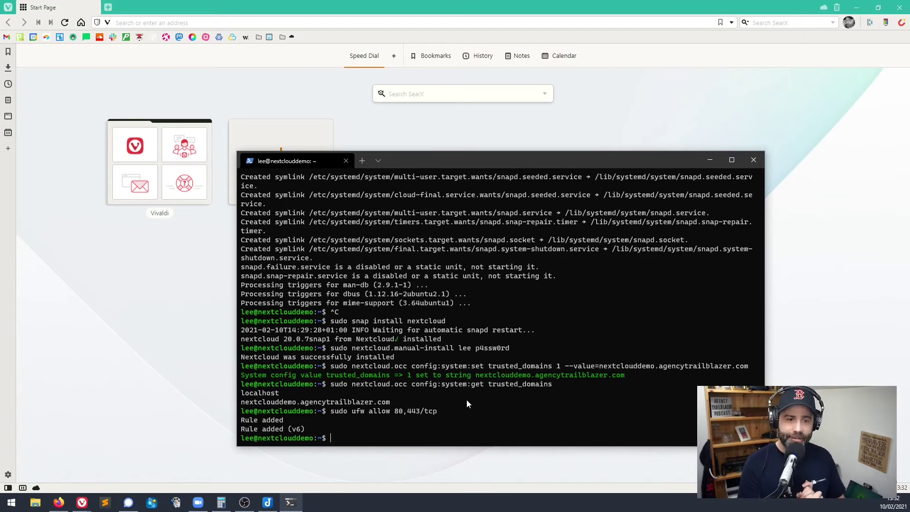
text(sudo nextcloud.enable-https lets-encrypt)
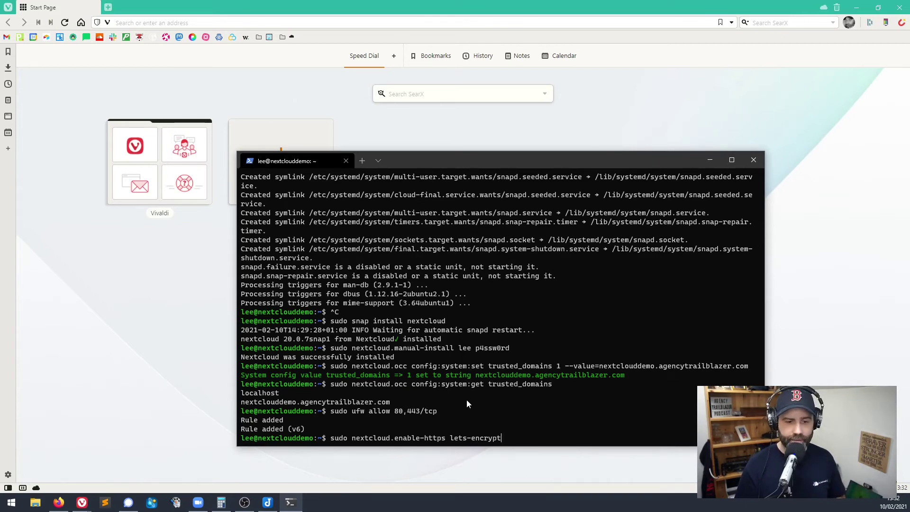
Run the Let's Encrypt HTTPS setup, confirm the requirements, and enter a contact e-mail and nextclouddemo.agencytrailblazer.com.
key(Return)
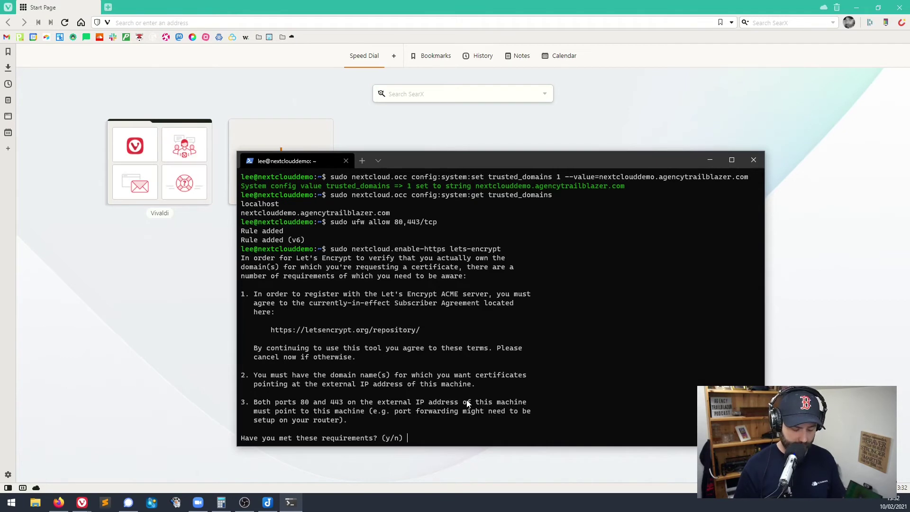
text(y)
key(Return)
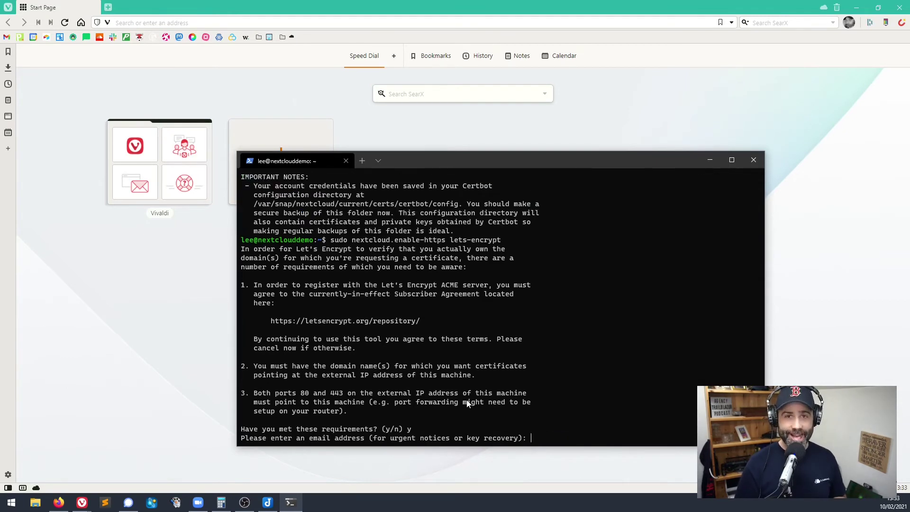
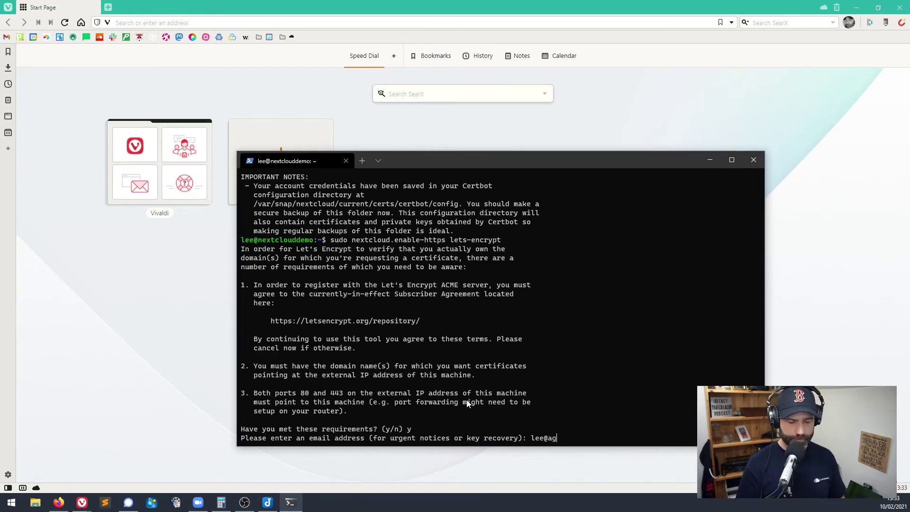
key(Return)
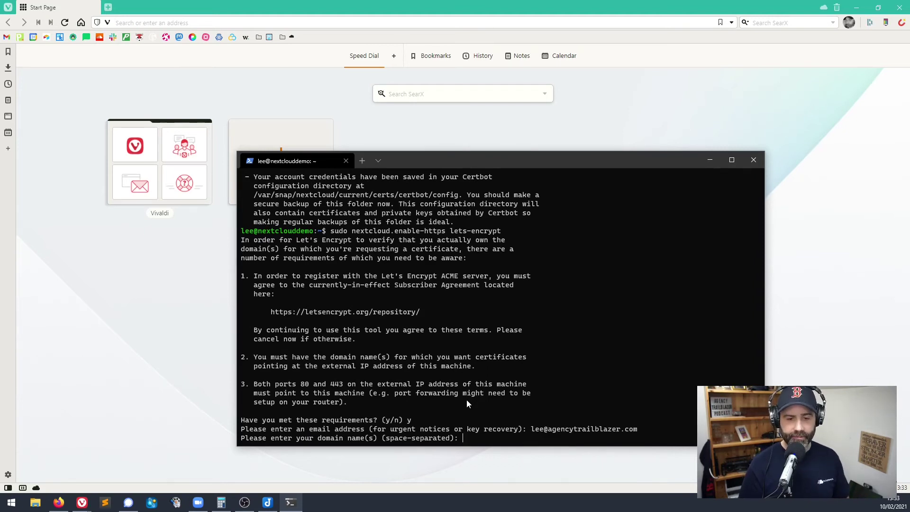
key(ctrl+v)
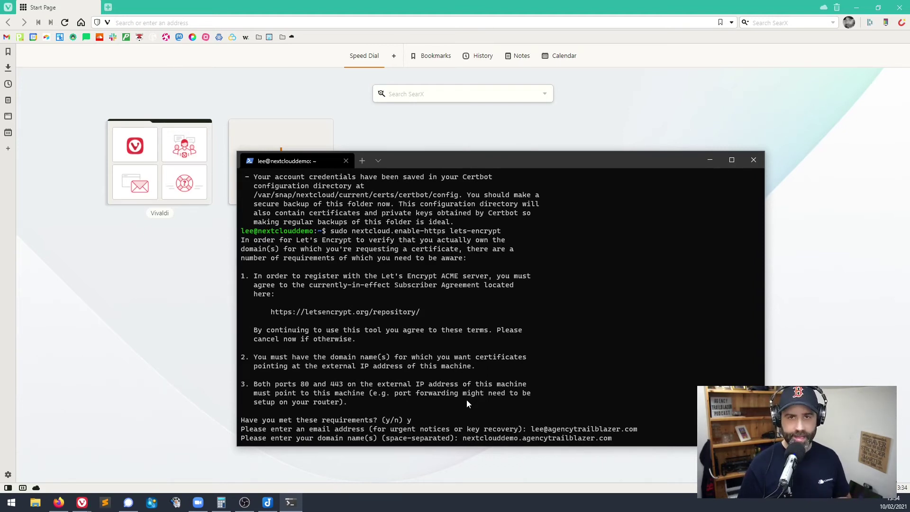
key(Return)
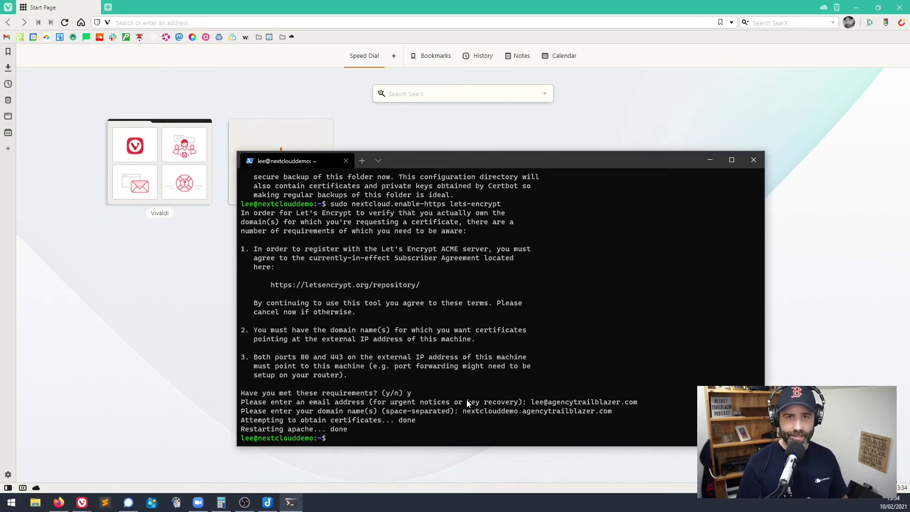
Load the Nextcloud site over HTTPS, log in with the admin credentials, and dismiss the Hub welcome screen.
click(195, 2)
key(ctrl+v)
key(Return)
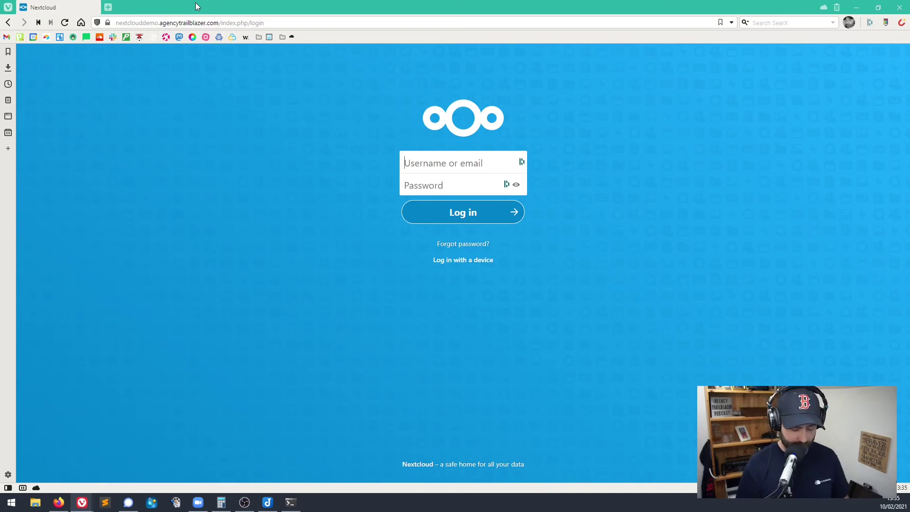
text(lee)
key(Tab)
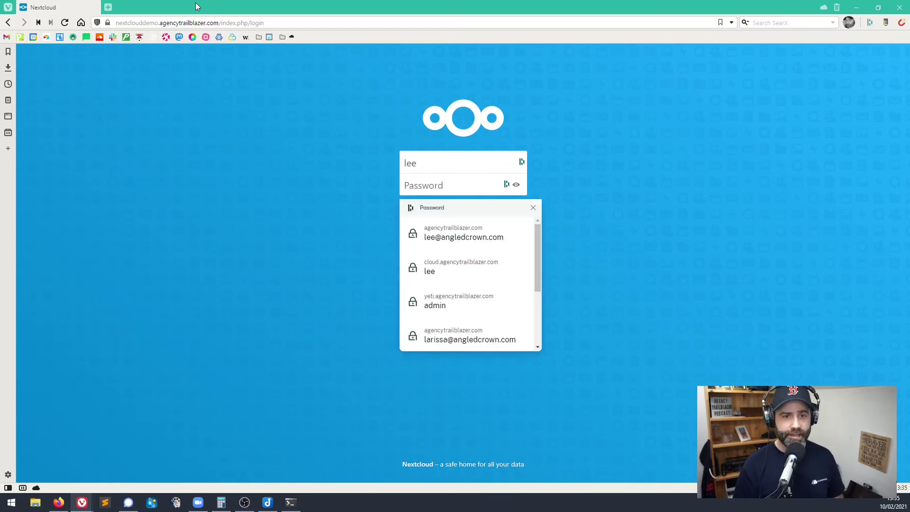
key(Escape)
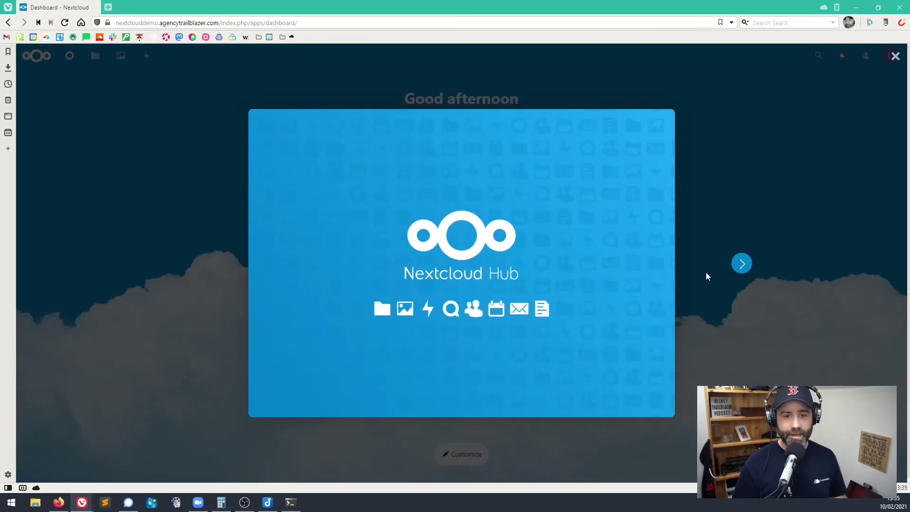
click(894, 56)
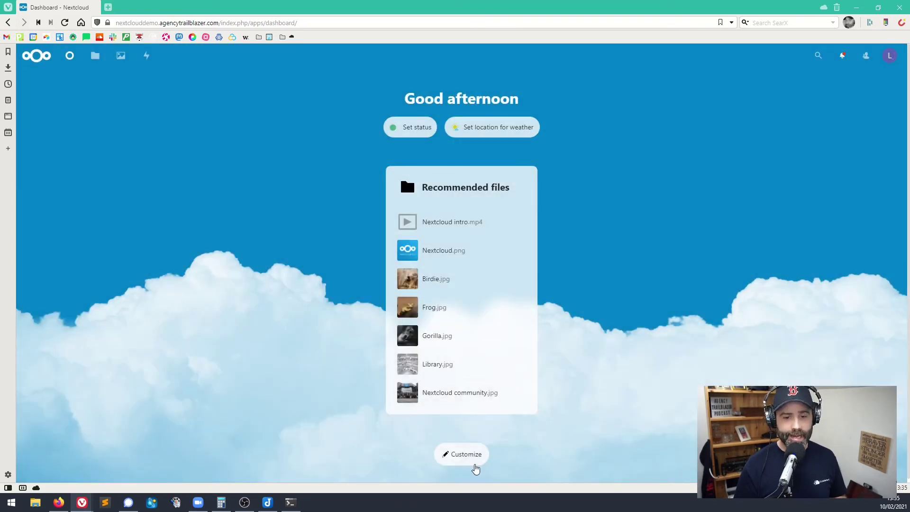
Go from Files to the account-menu Settings and reach the Users list showing only the admin account.
click(95, 56)
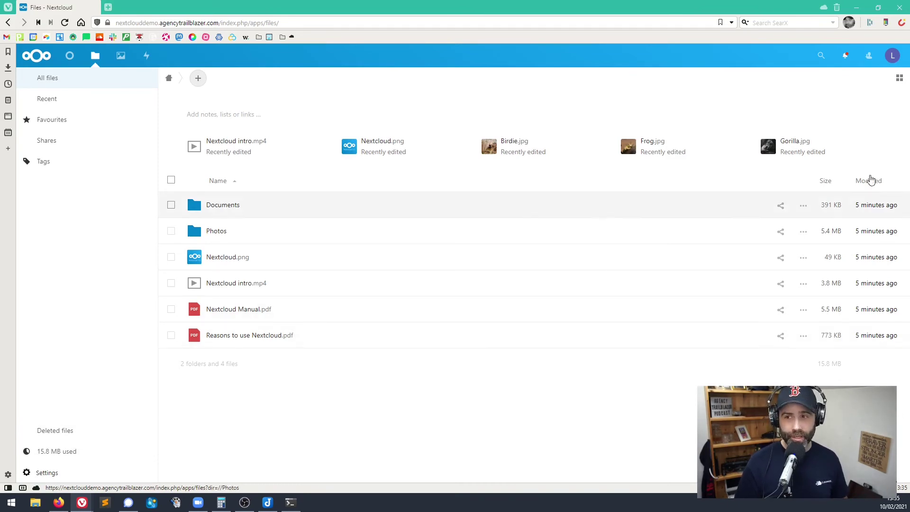
click(893, 56)
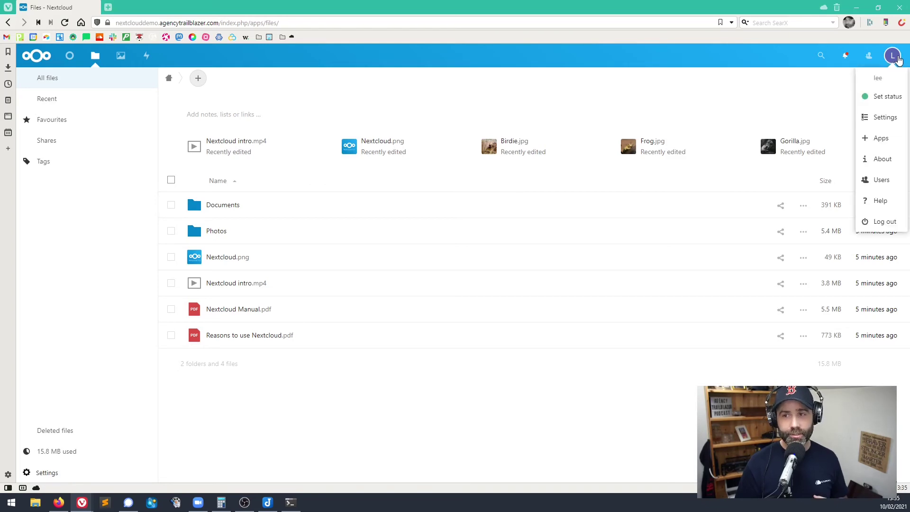
click(890, 116)
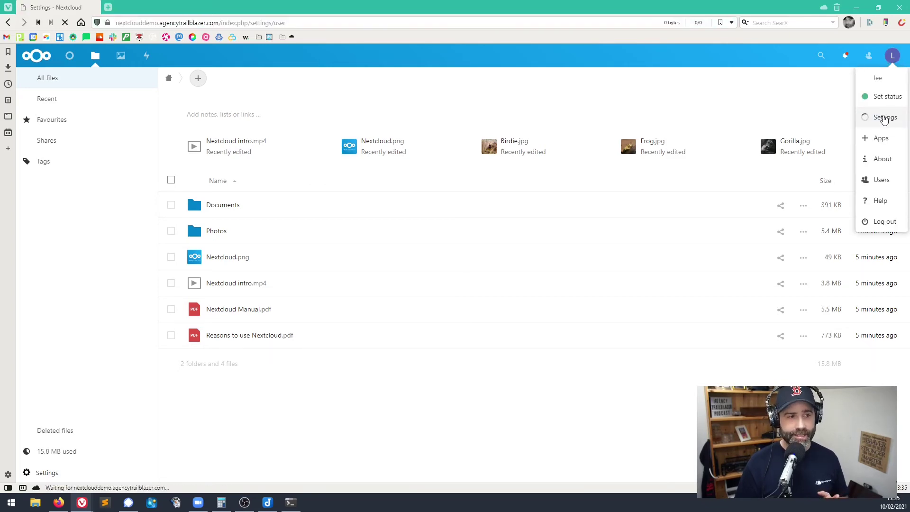
click(44, 341)
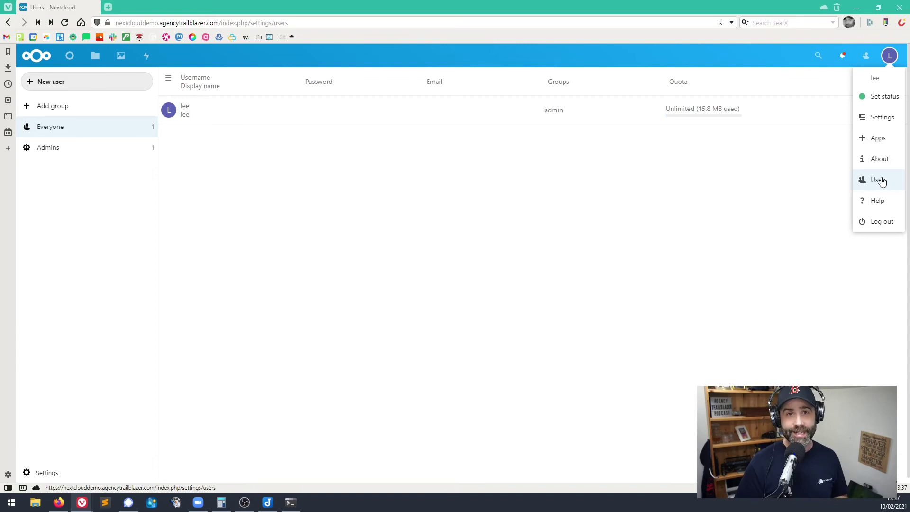
Choose Apps from the account menu to load the installed apps list.
click(879, 139)
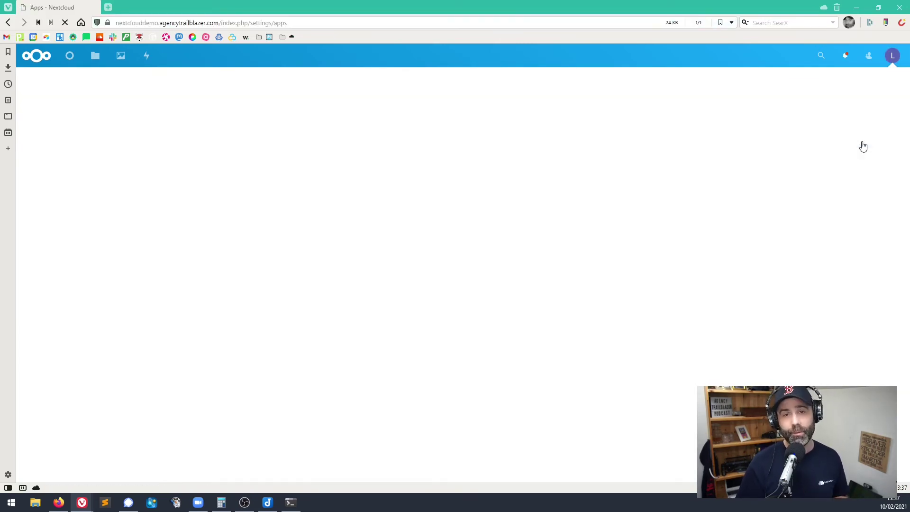